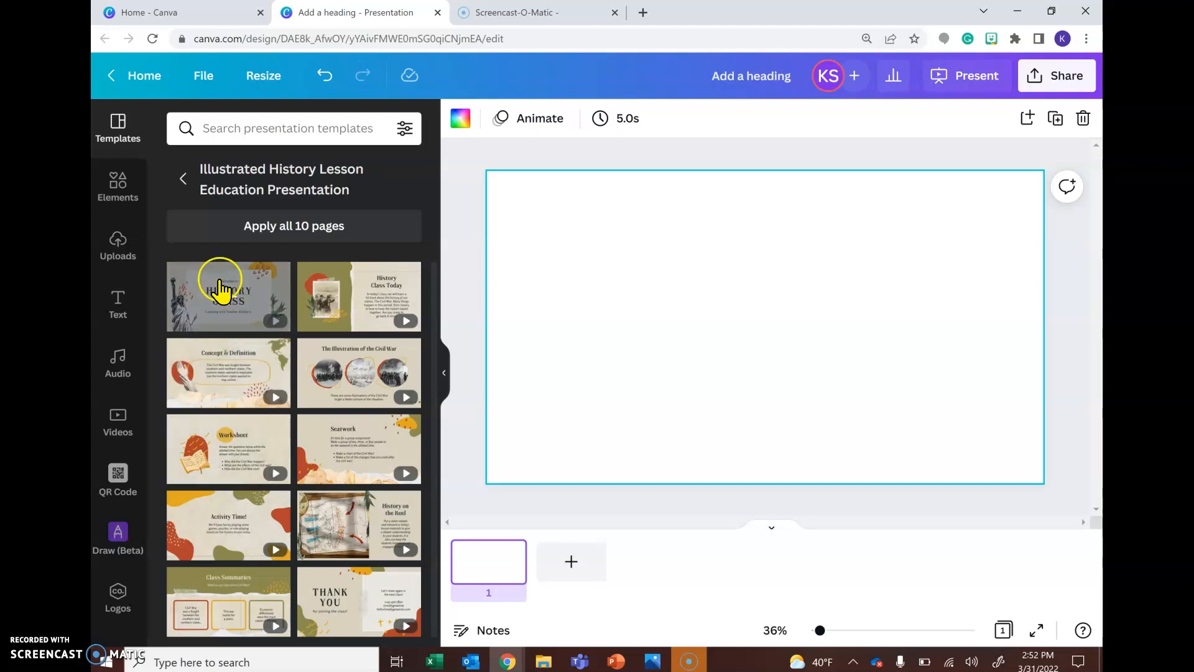
# - Build a four-page presentation from the first four pages of the Illustrated History Lesson template, adding one new page for each further layout
pyautogui.click(253, 314)
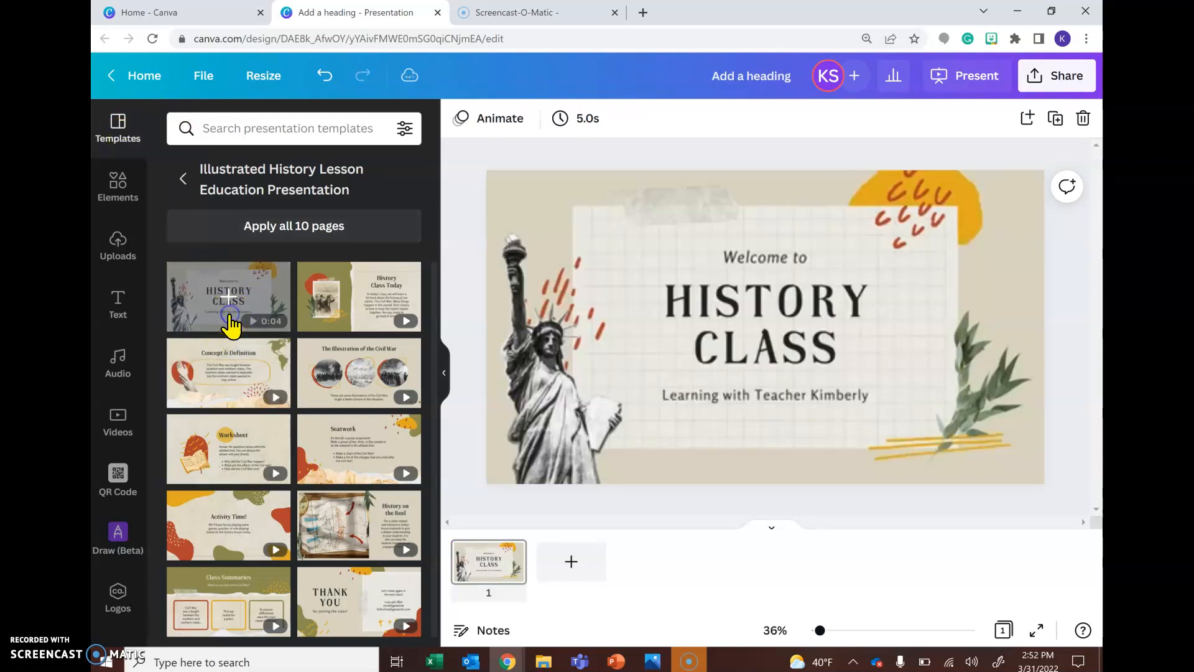
pyautogui.click(545, 574)
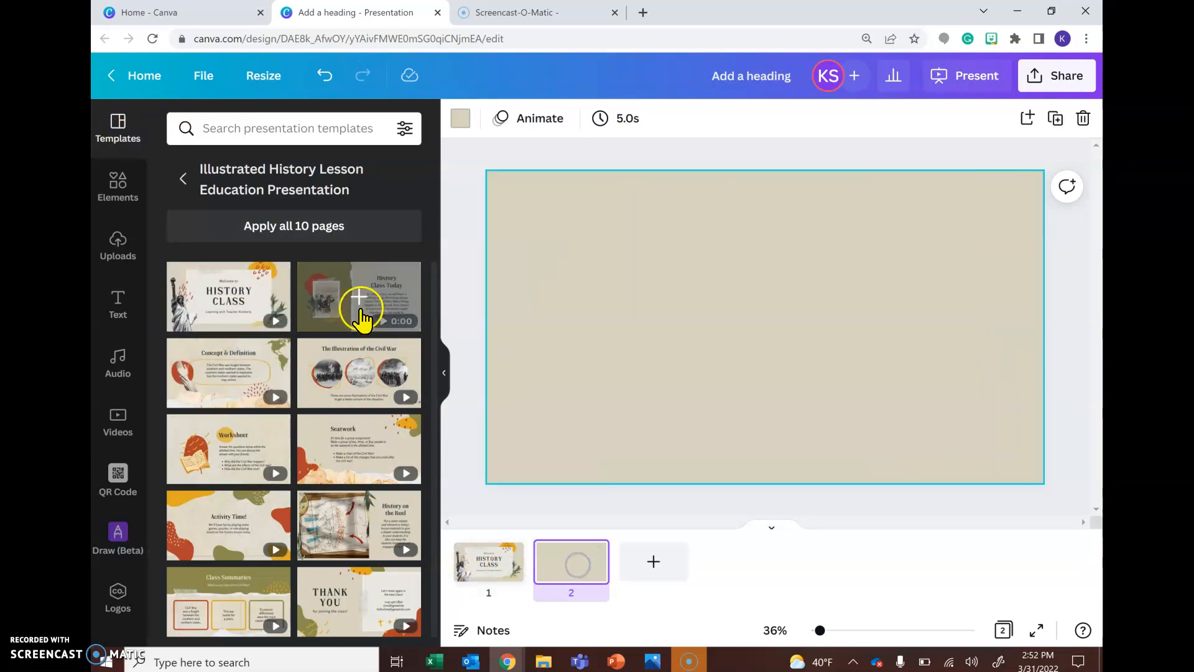
pyautogui.click(360, 305)
pyautogui.click(652, 588)
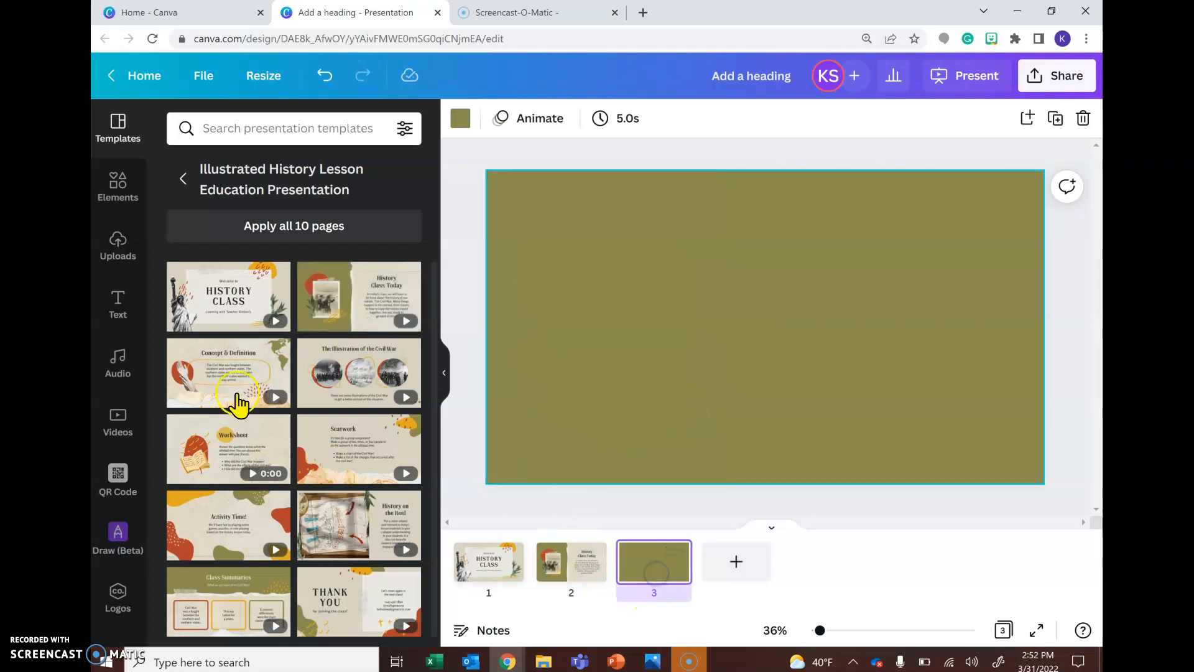
pyautogui.click(230, 377)
pyautogui.click(639, 599)
pyautogui.click(734, 566)
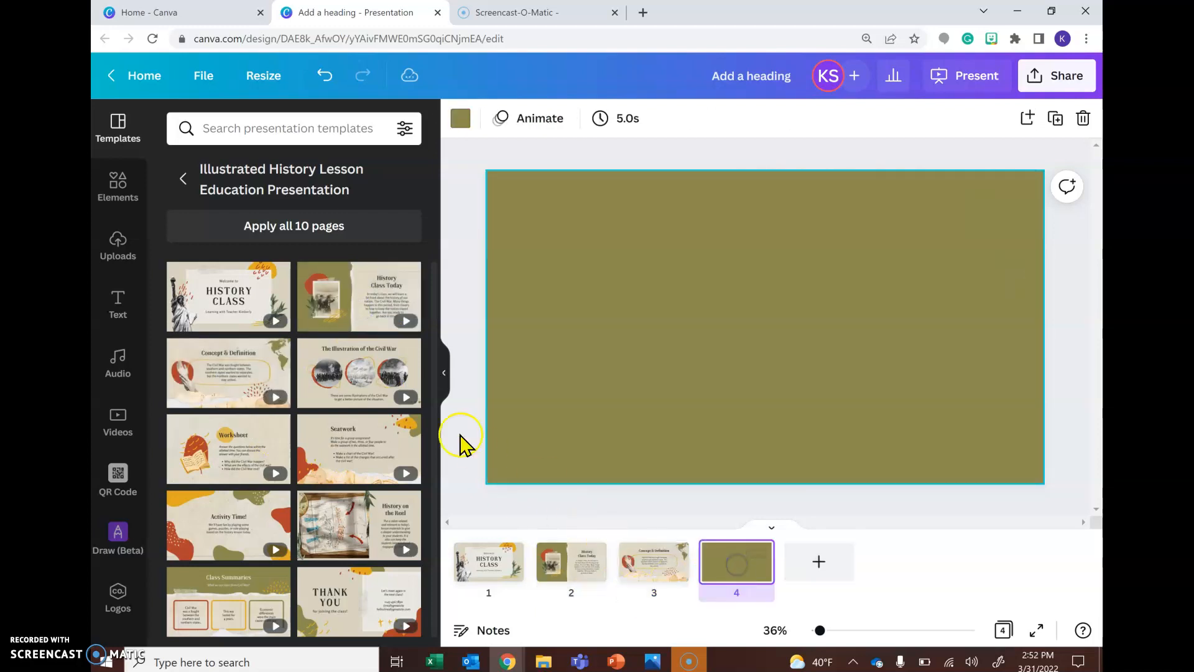
pyautogui.click(344, 375)
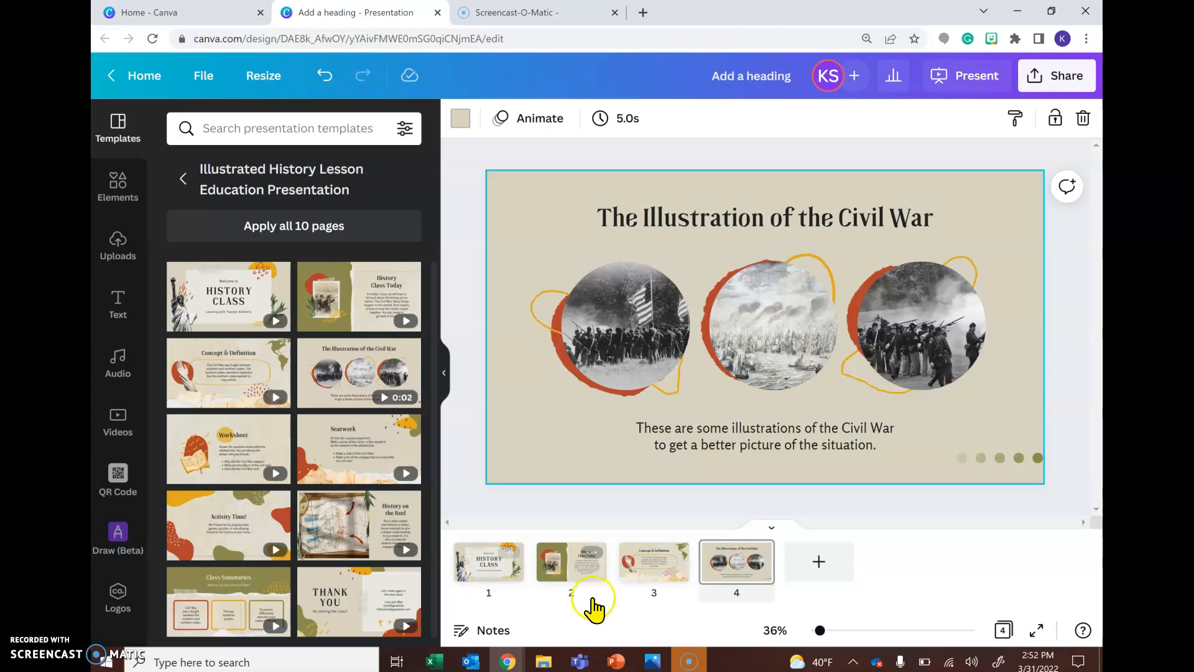
# - Link the soldiers photo on page 2 to page 3 of this document
pyautogui.click(573, 576)
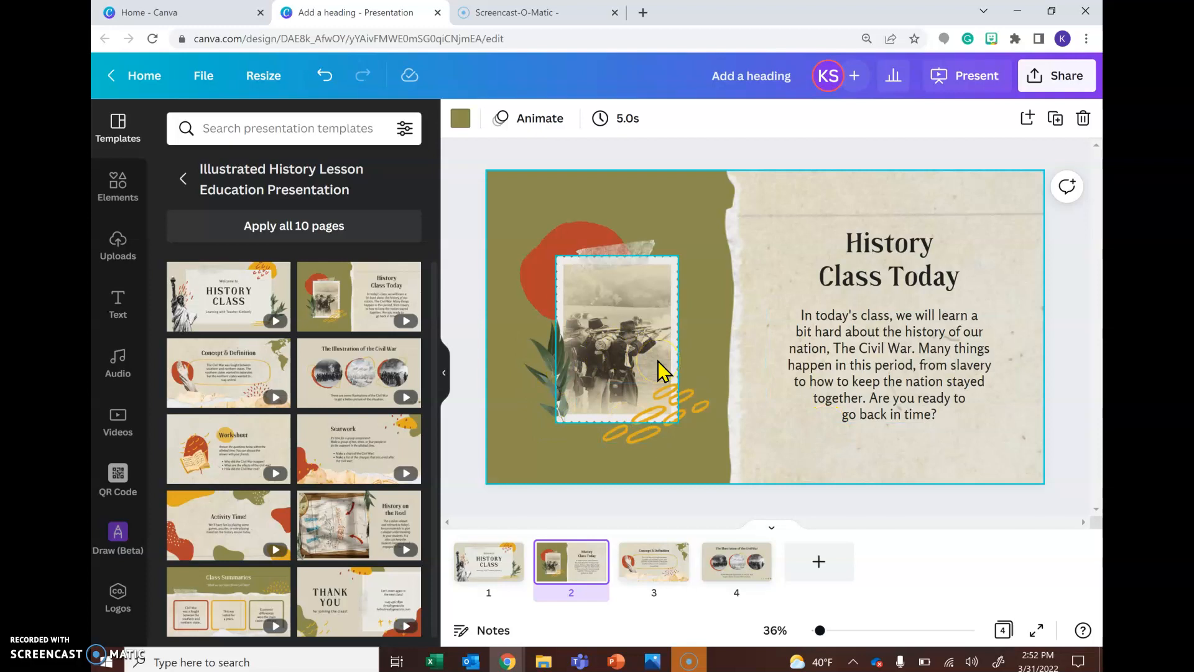
pyautogui.click(624, 353)
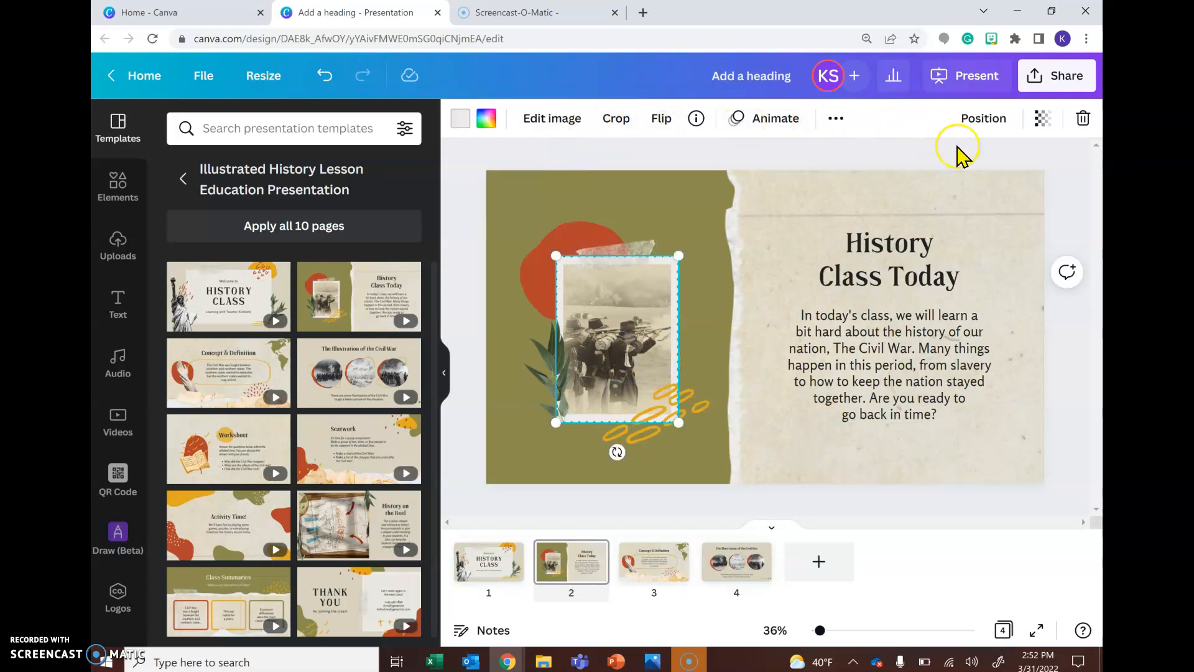
pyautogui.click(837, 122)
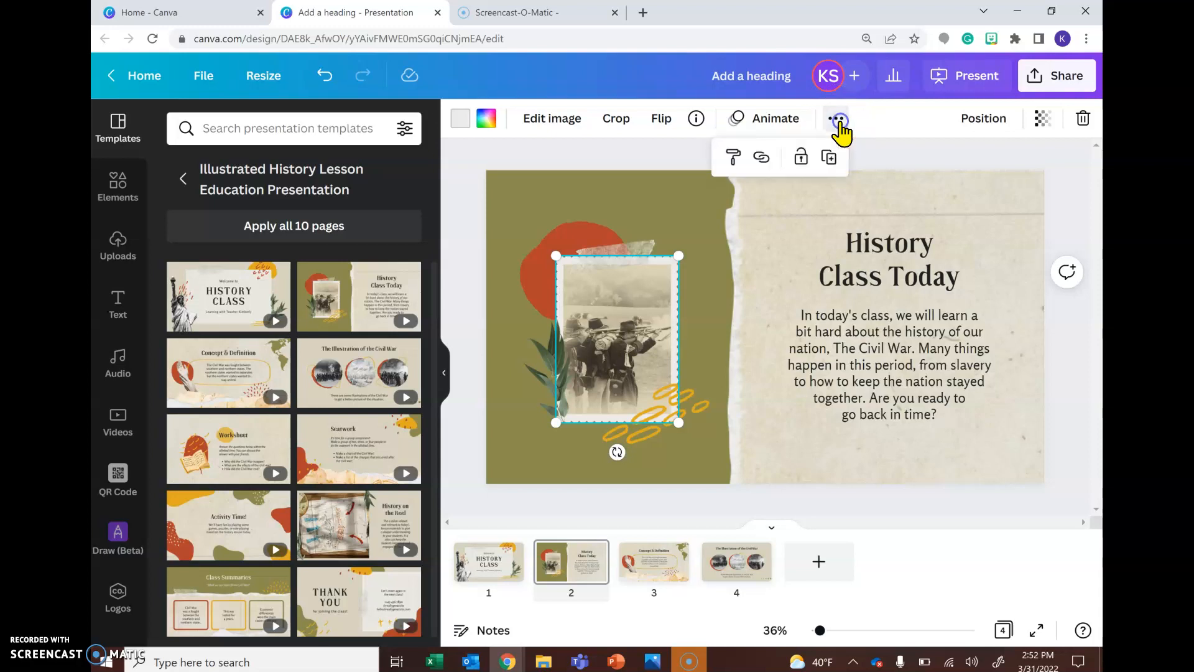
pyautogui.click(761, 163)
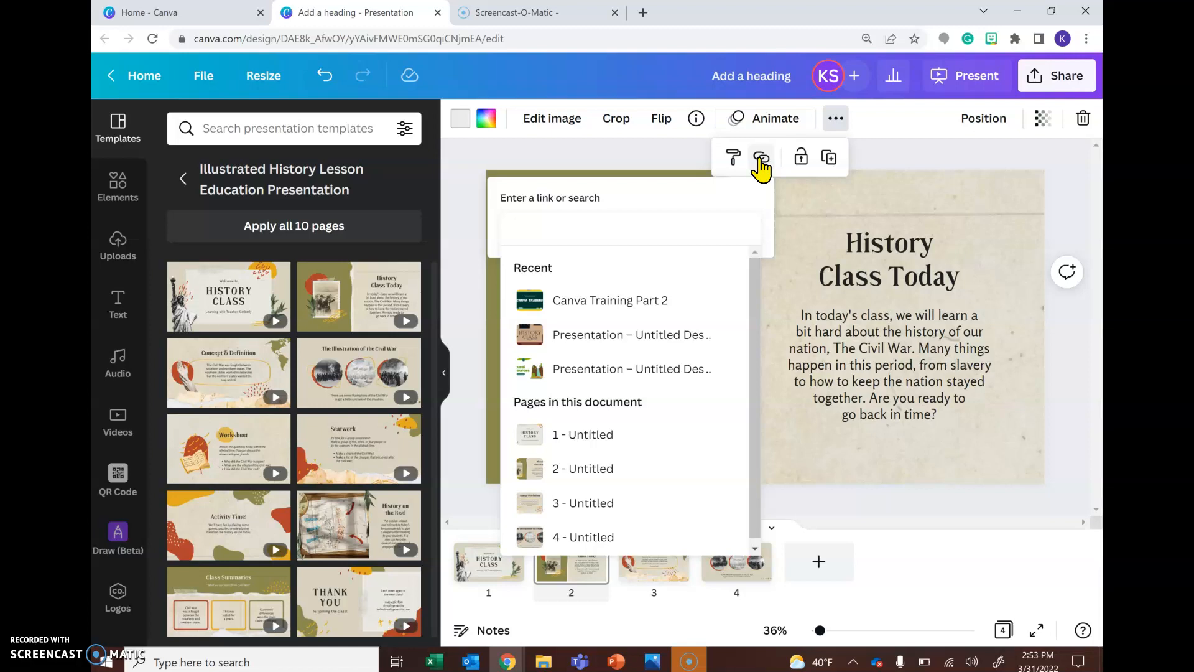
pyautogui.click(575, 505)
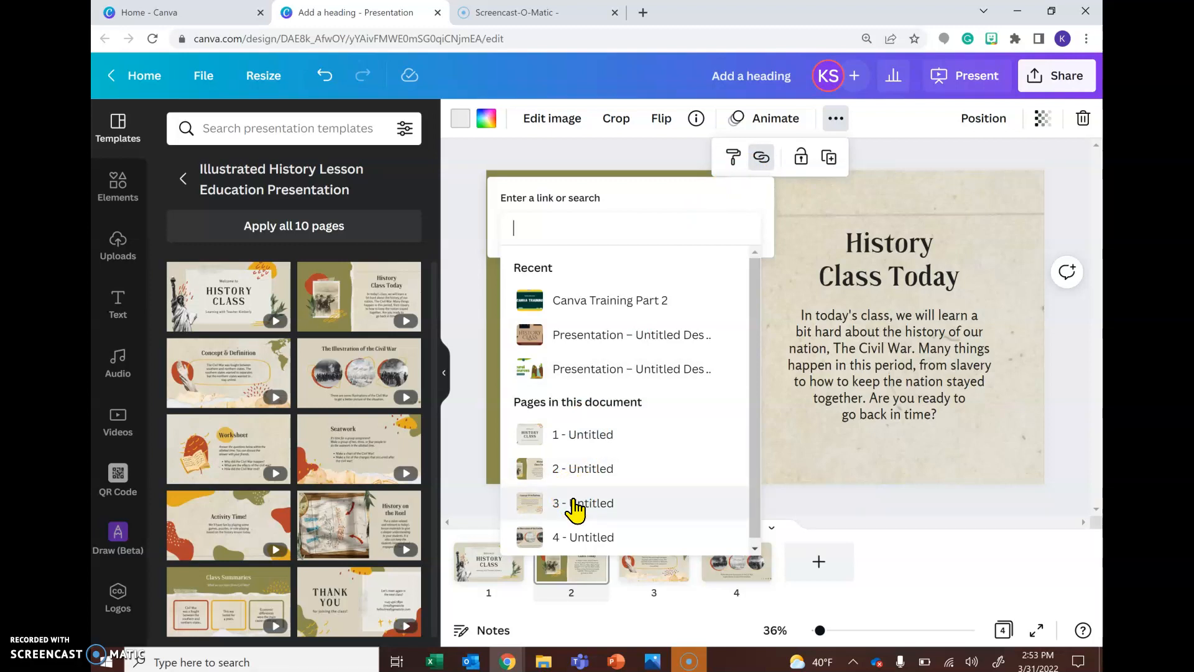
pyautogui.click(576, 505)
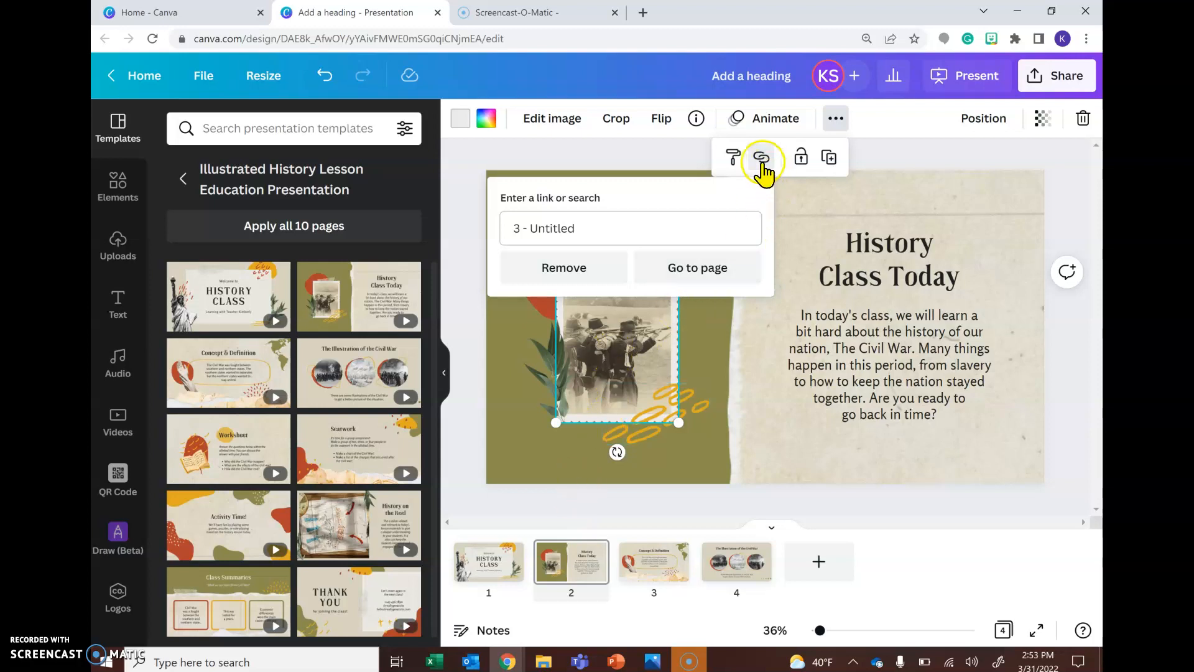
pyautogui.click(466, 439)
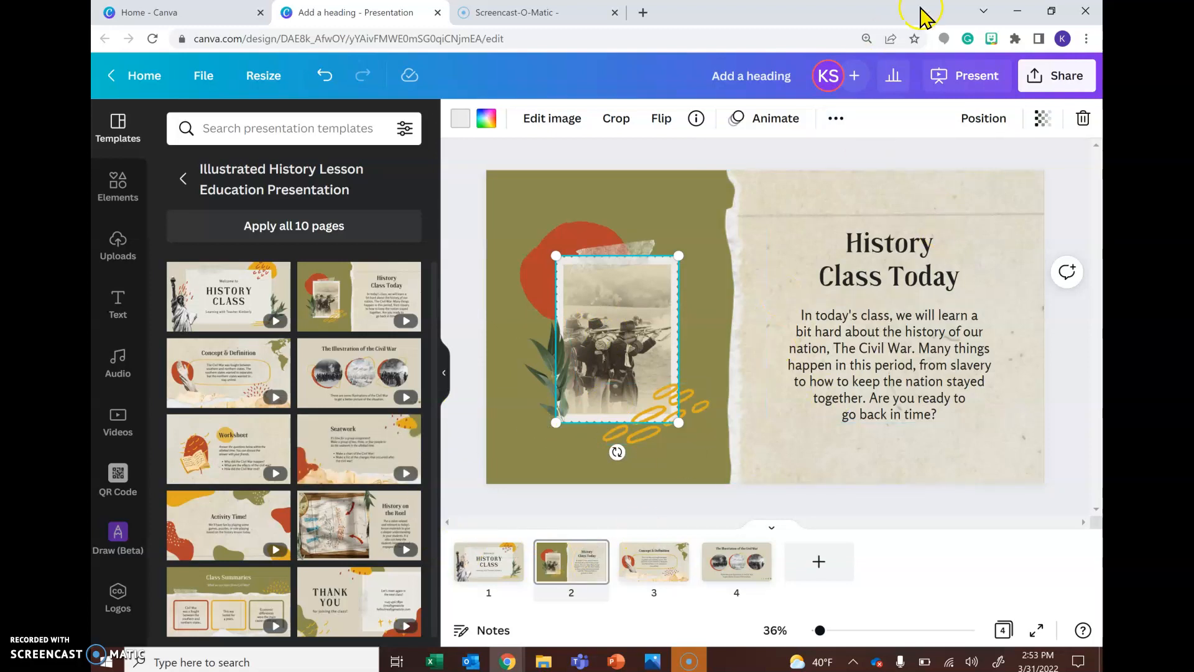
# - Present the slides full screen from page 2, test the photo's link, and exit the presentation
pyautogui.click(959, 77)
pyautogui.click(896, 226)
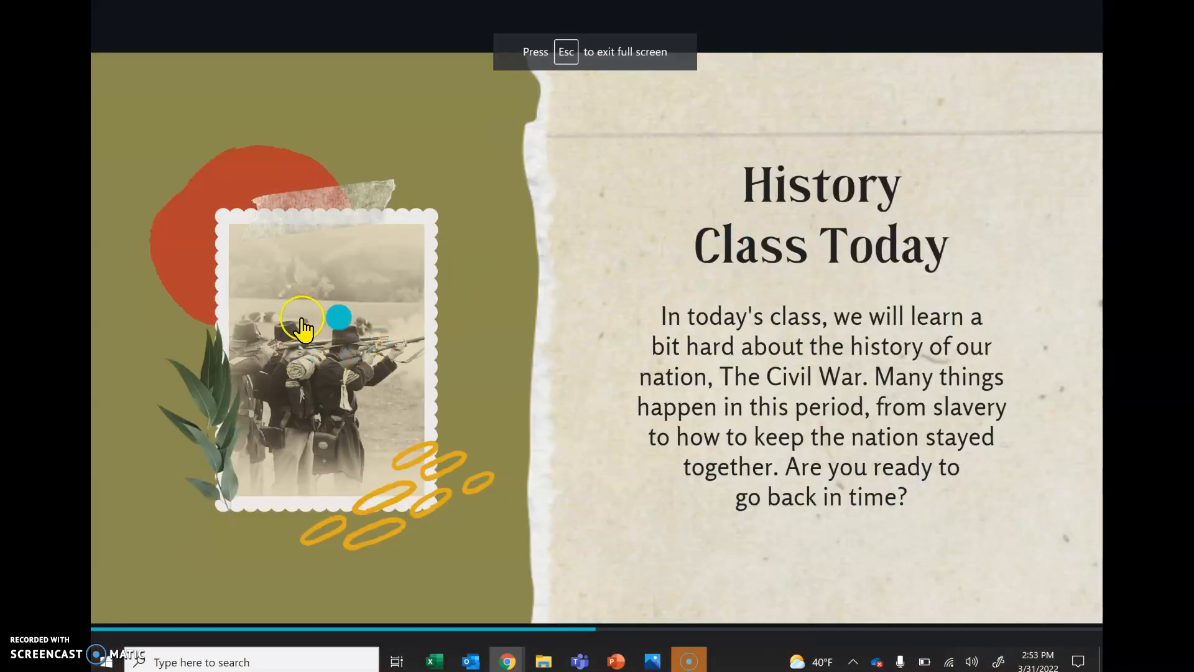
pyautogui.click(338, 342)
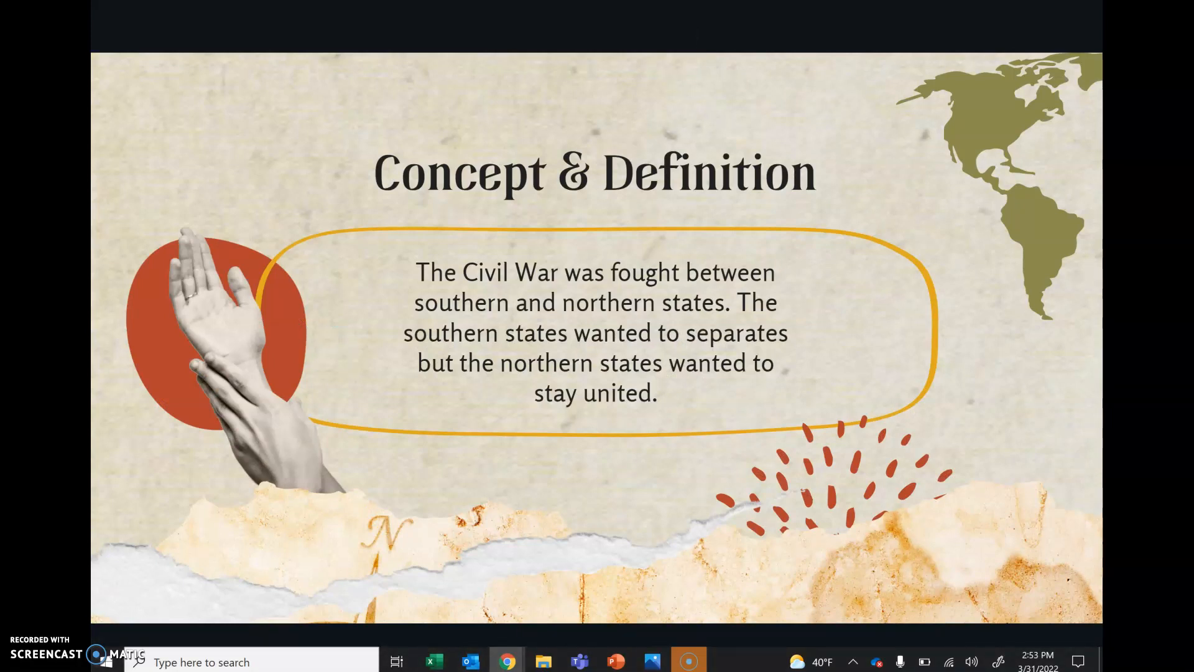
pyautogui.press('Escape')
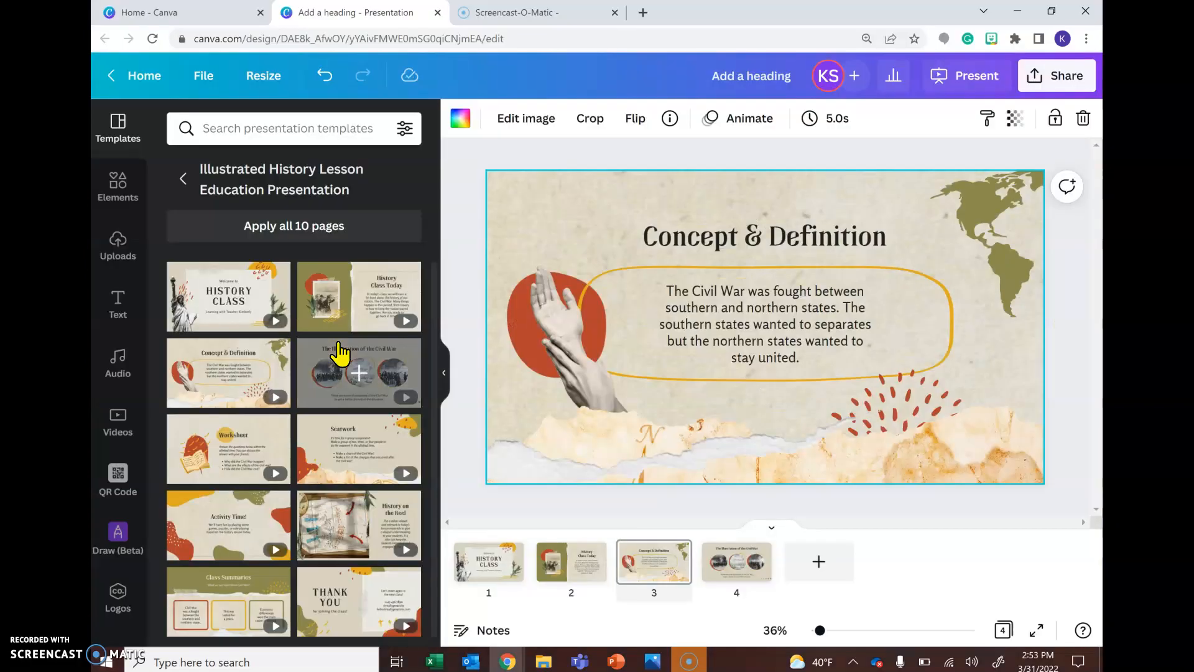
# - Link the "History Class Today" heading text on page 2 to the recent design Canva Training Part 2
pyautogui.click(562, 571)
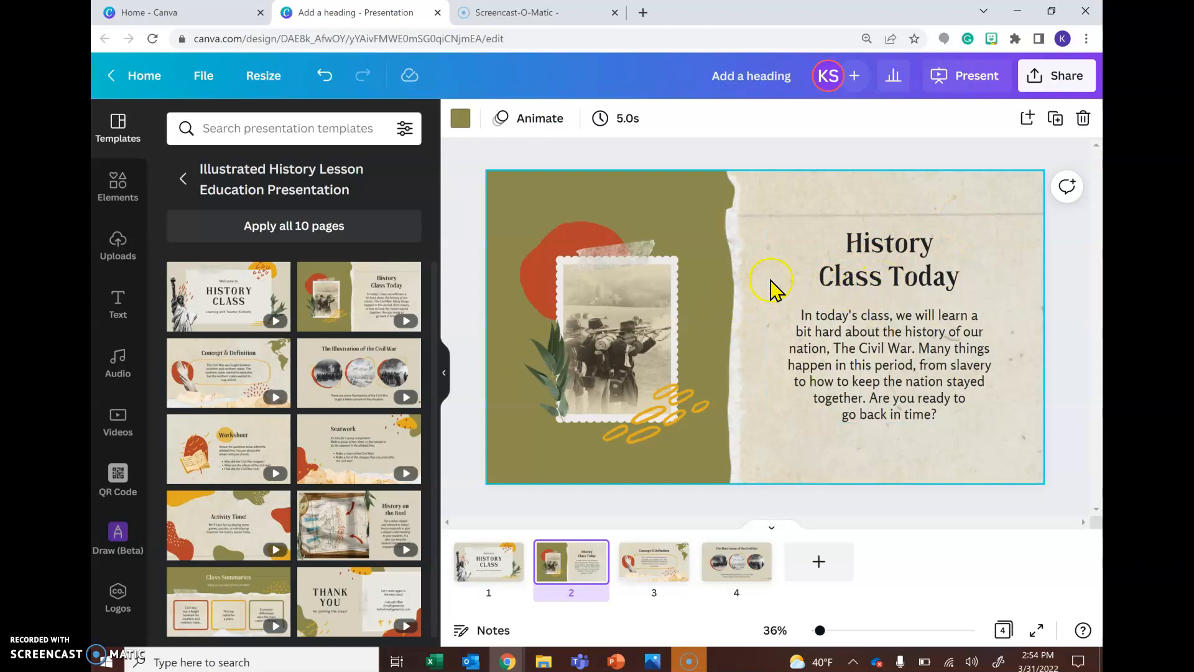
pyautogui.click(862, 261)
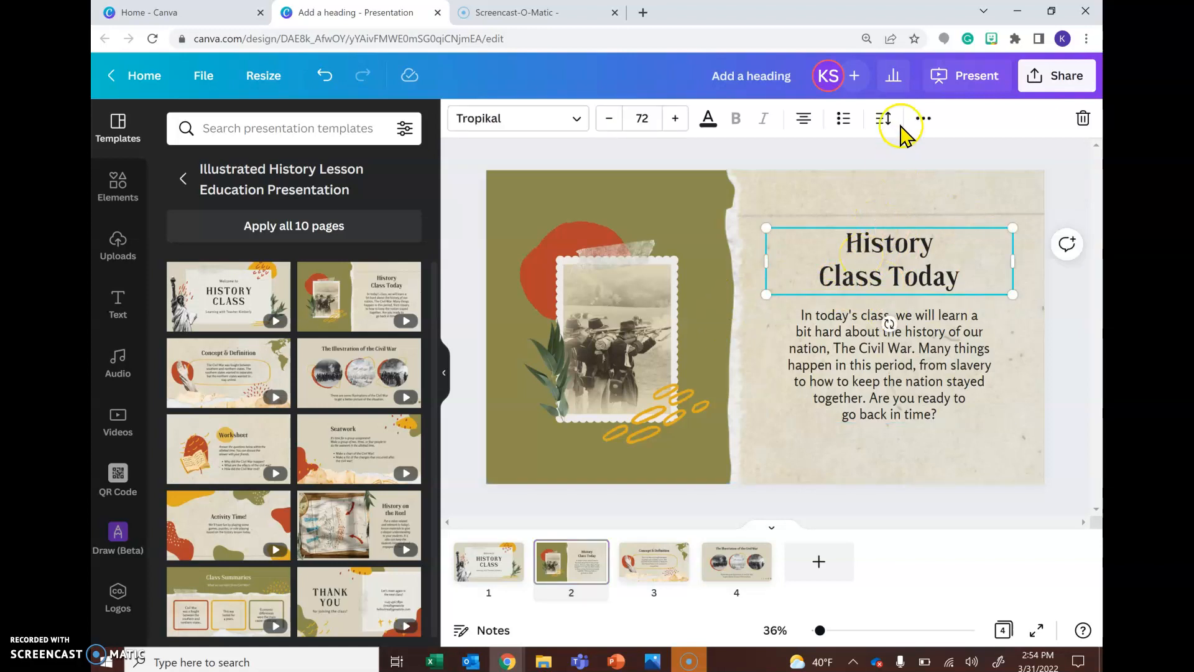
pyautogui.doubleClick(890, 266)
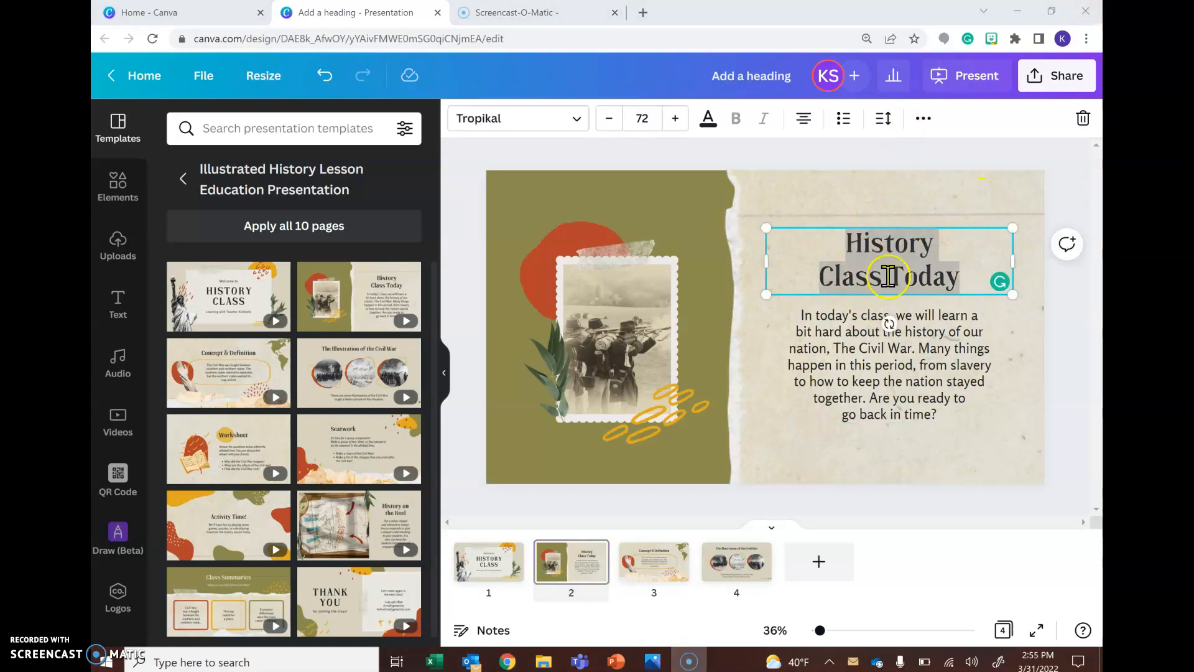
pyautogui.click(924, 119)
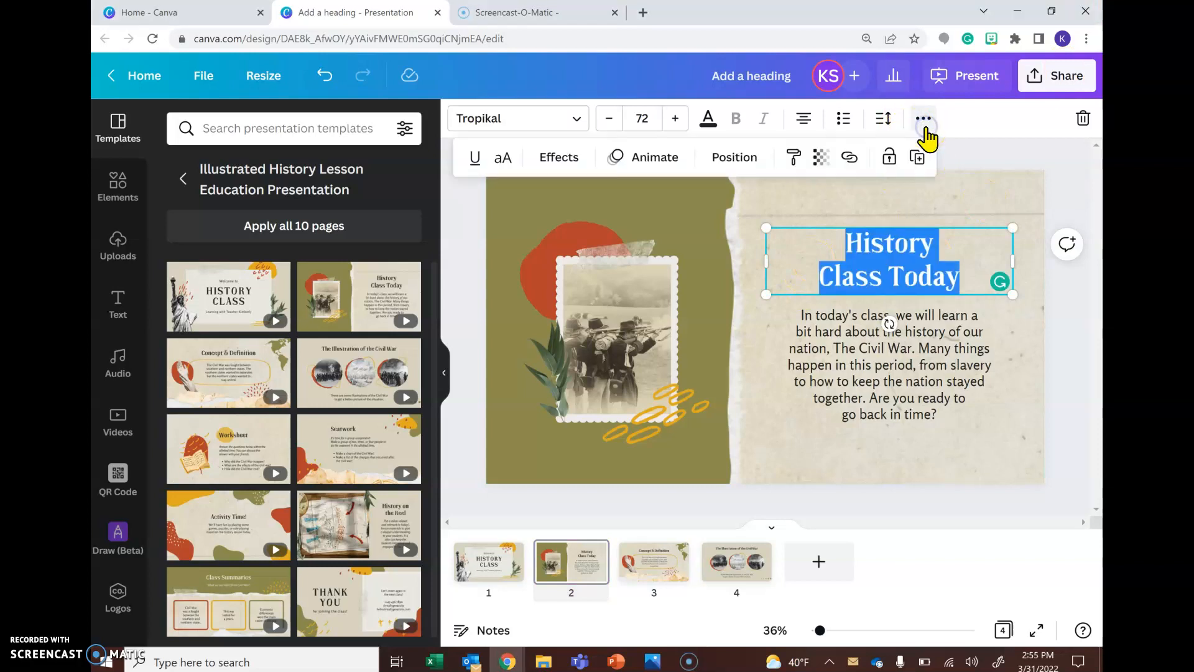
pyautogui.click(850, 159)
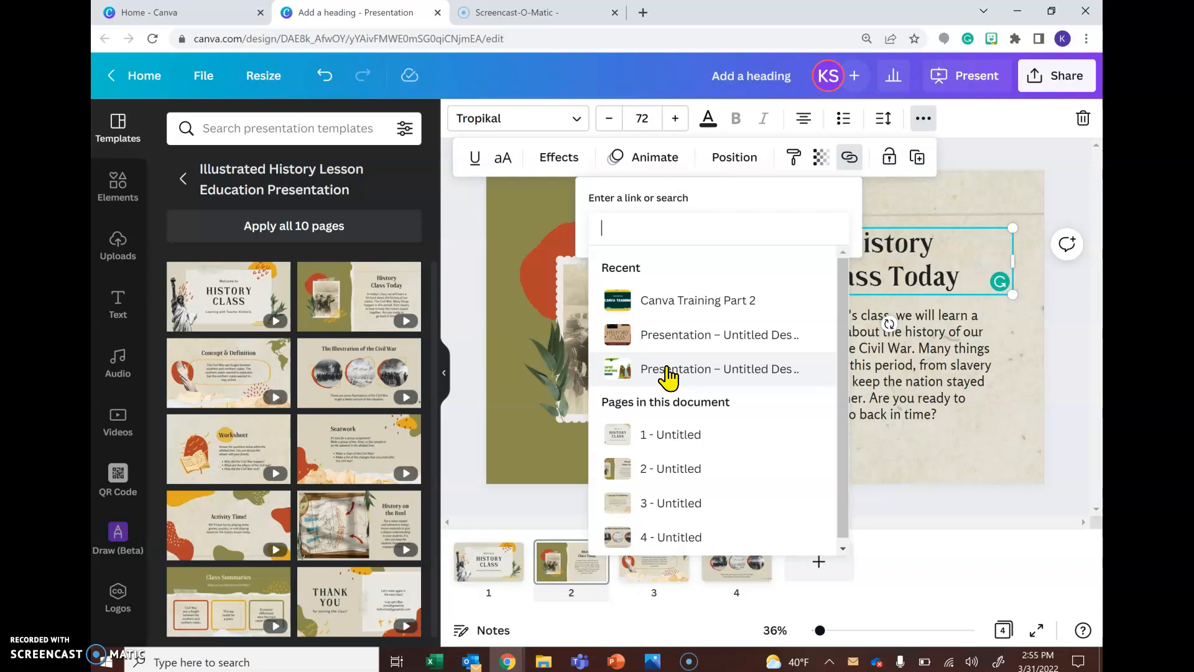
pyautogui.click(689, 302)
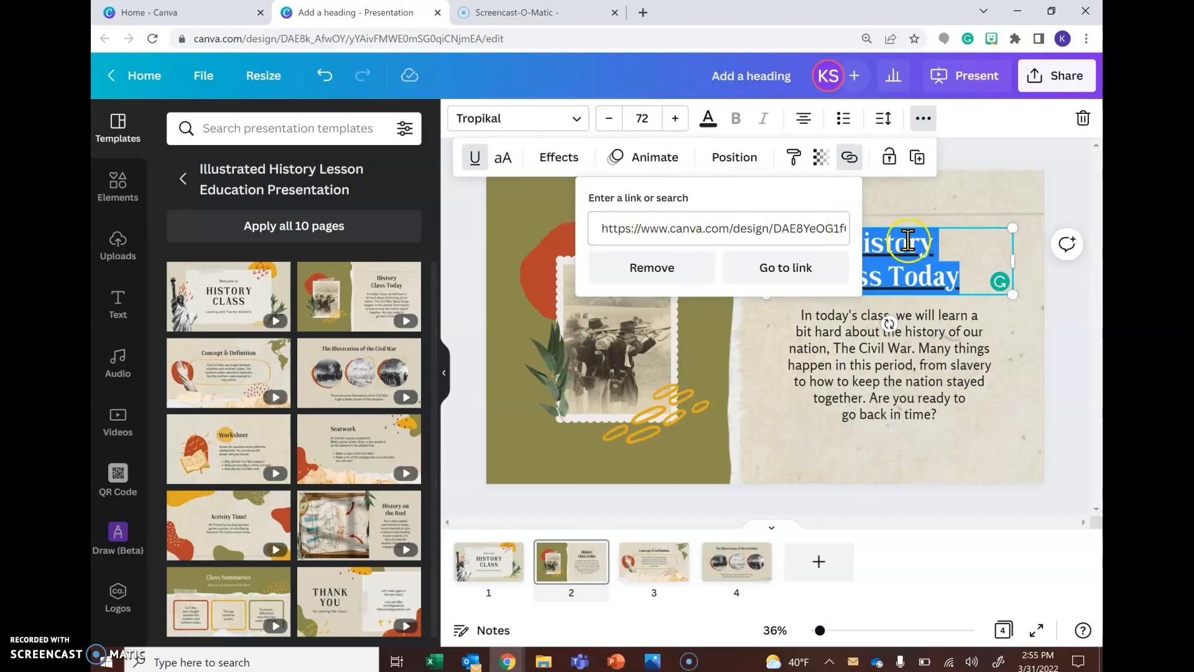
pyautogui.click(1027, 155)
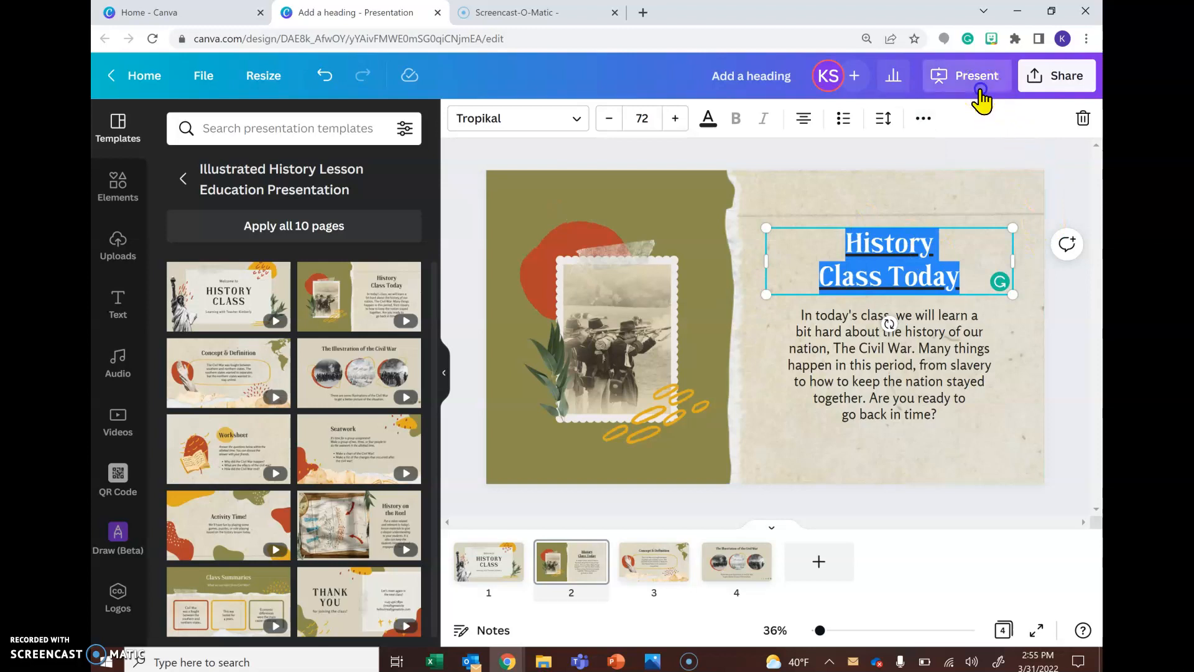
# - Present page 2 full screen, follow the heading's link, and return to the history presentation's editor
pyautogui.click(970, 78)
pyautogui.click(924, 248)
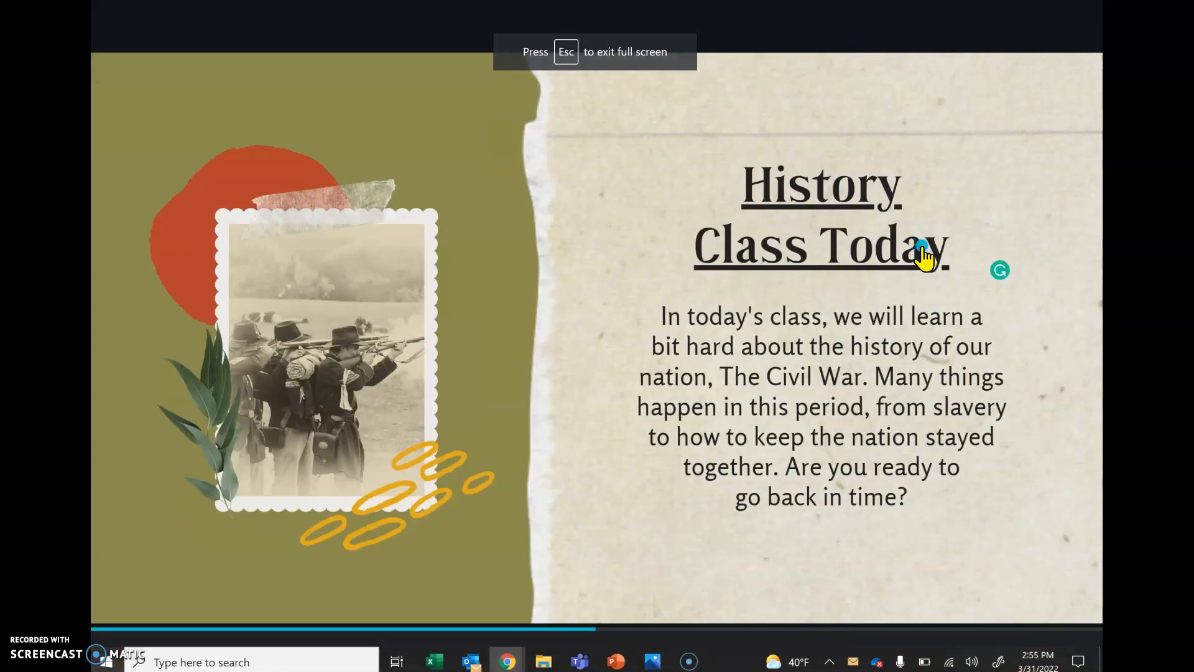
pyautogui.click(797, 247)
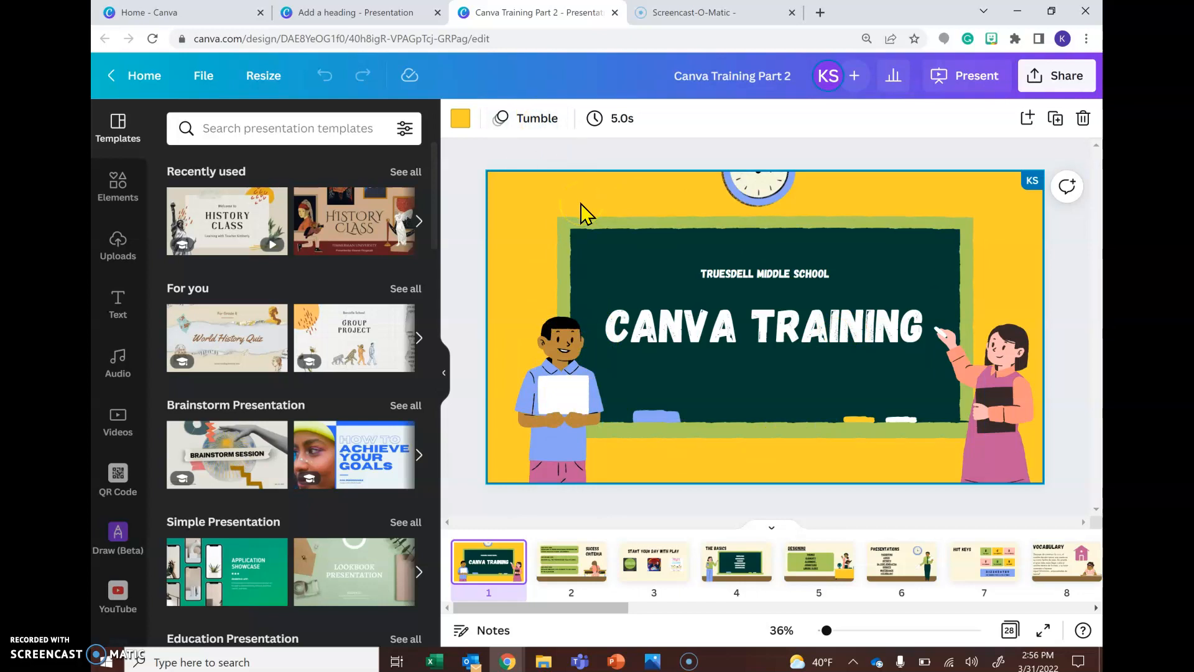
pyautogui.click(383, 18)
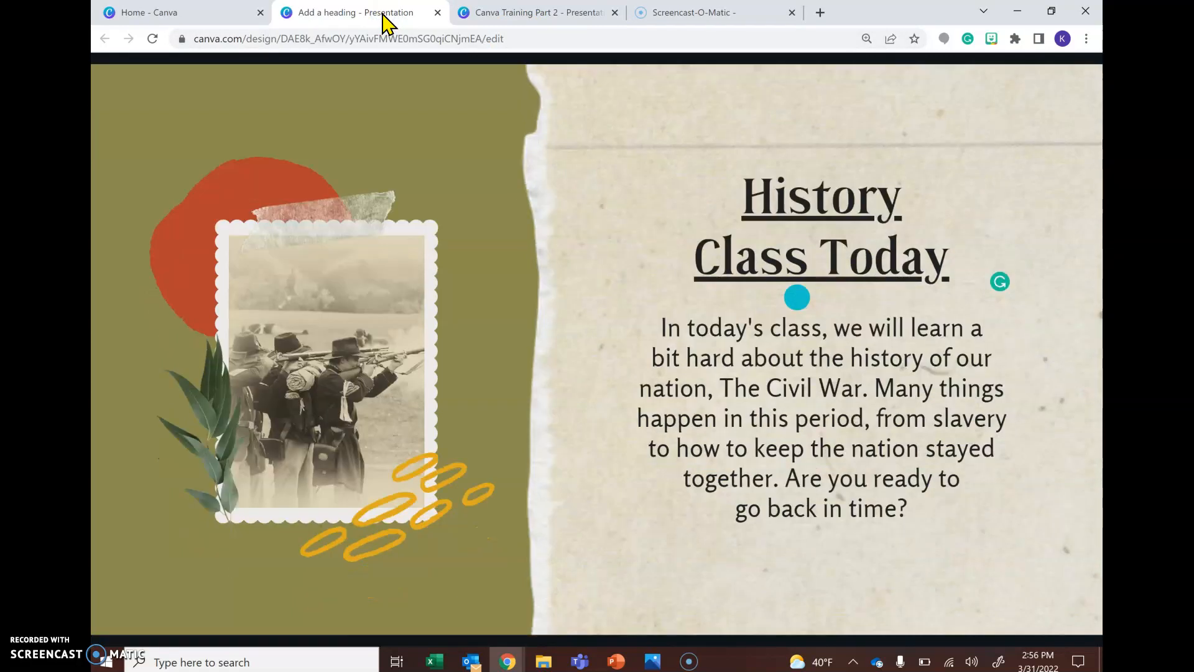
pyautogui.press('Escape')
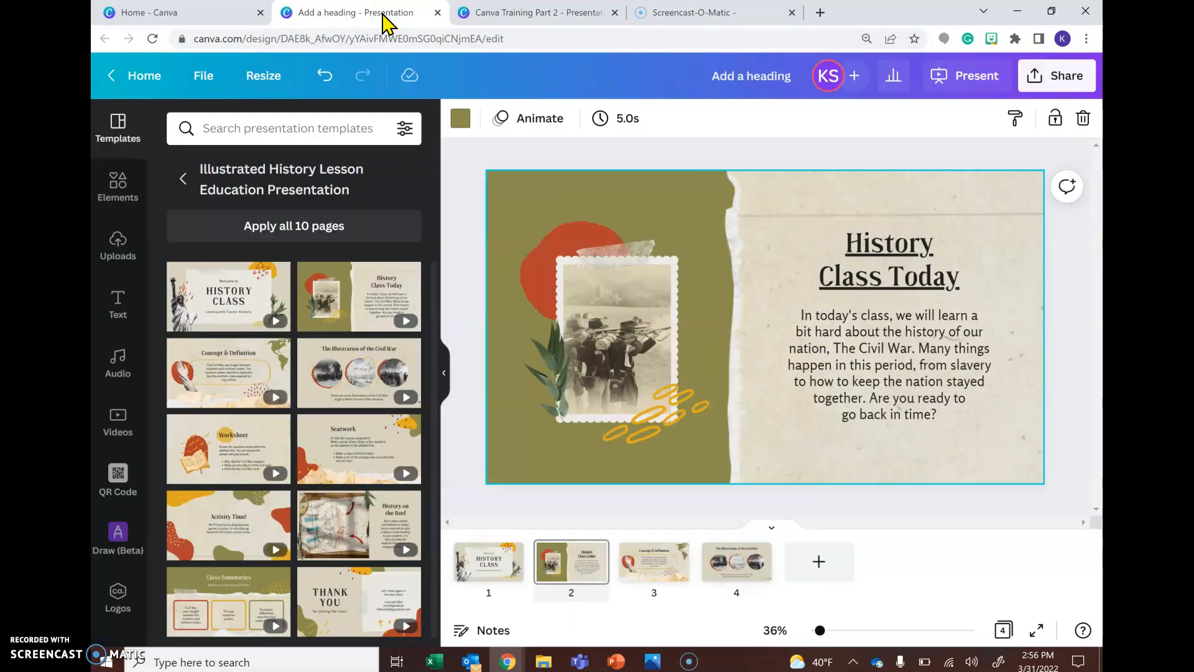
# - Search for "national geographic" in a new browser tab, open its official website and copy the site's address
pyautogui.click(821, 13)
pyautogui.write('n')
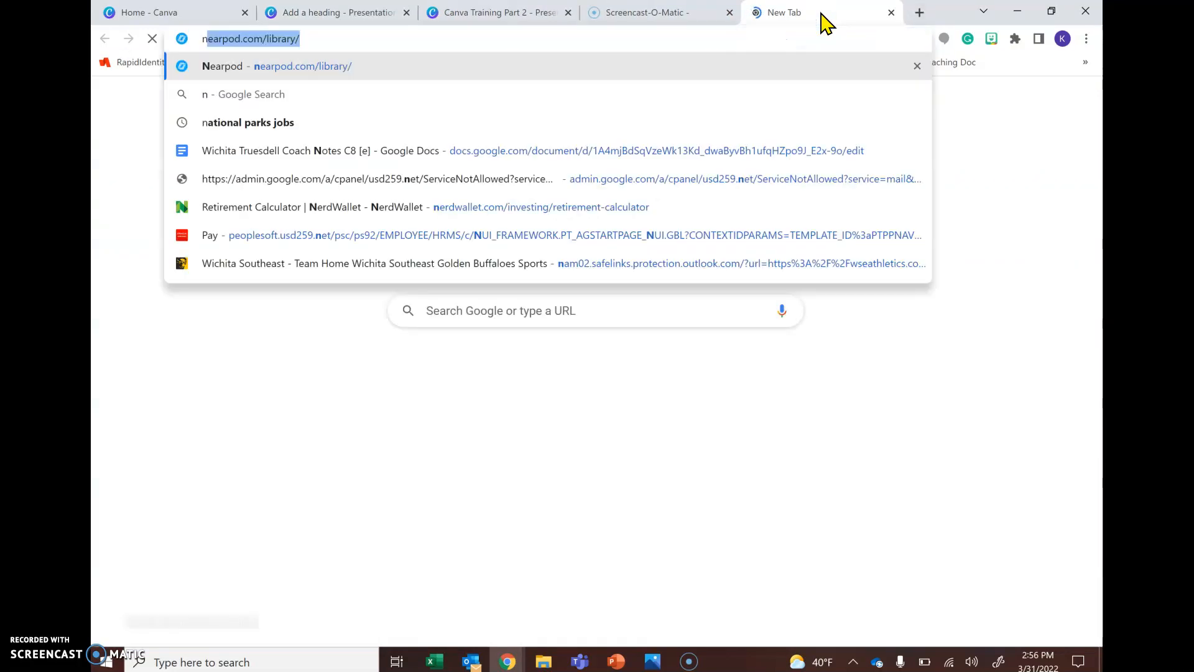
pyautogui.write('ationgr')
pyautogui.press('BackSpace')
pyautogui.write('eographic')
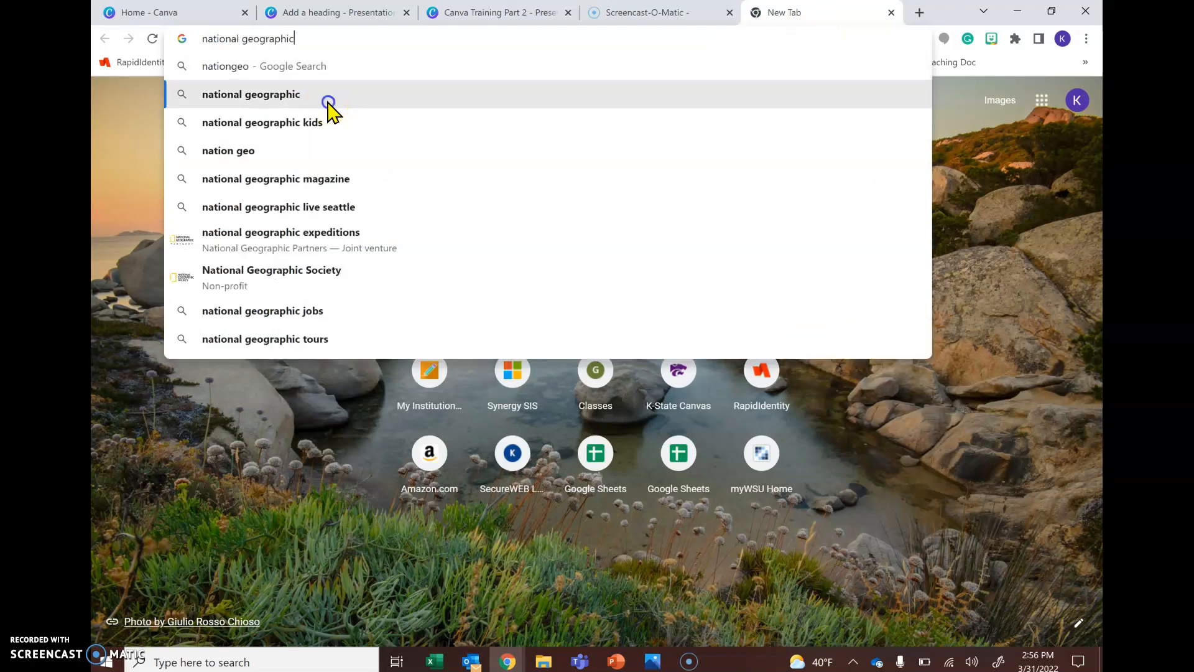
pyautogui.click(329, 96)
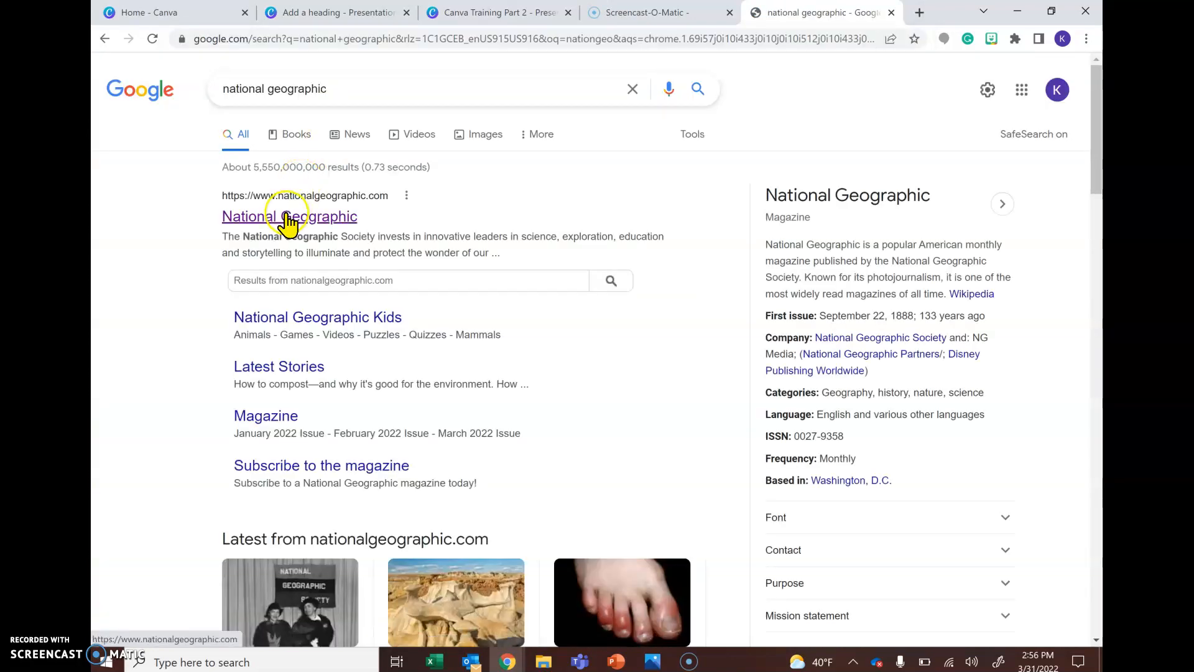
pyautogui.click(288, 218)
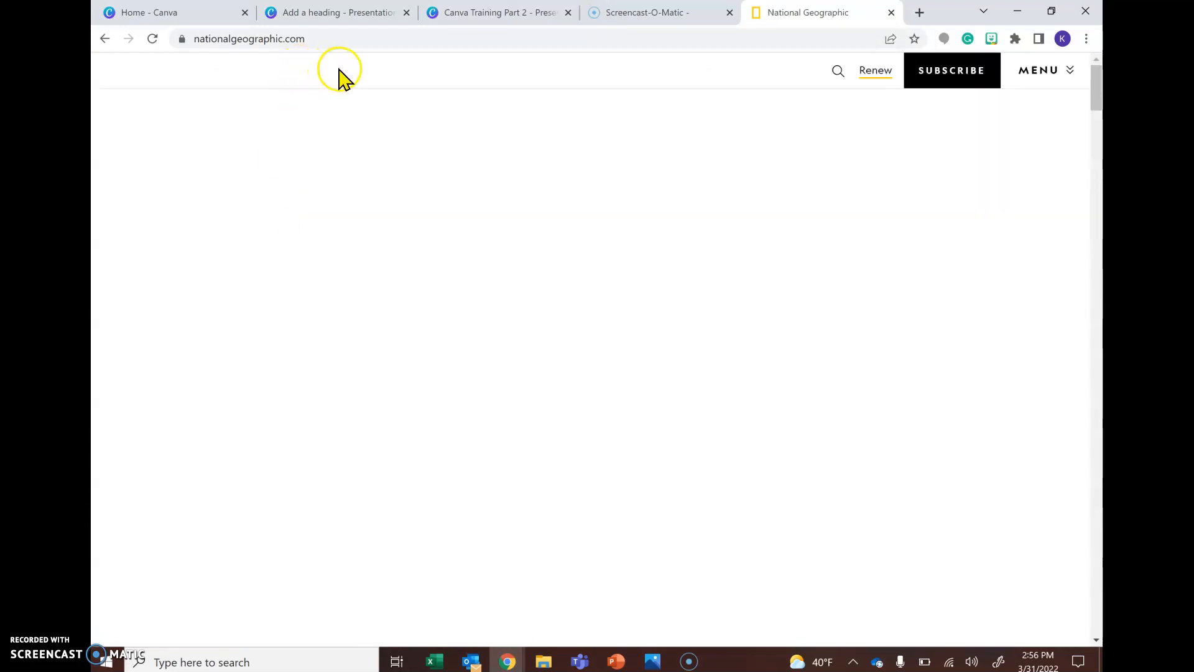
pyautogui.click(278, 40)
pyautogui.hotkey('ctrl', 'c')
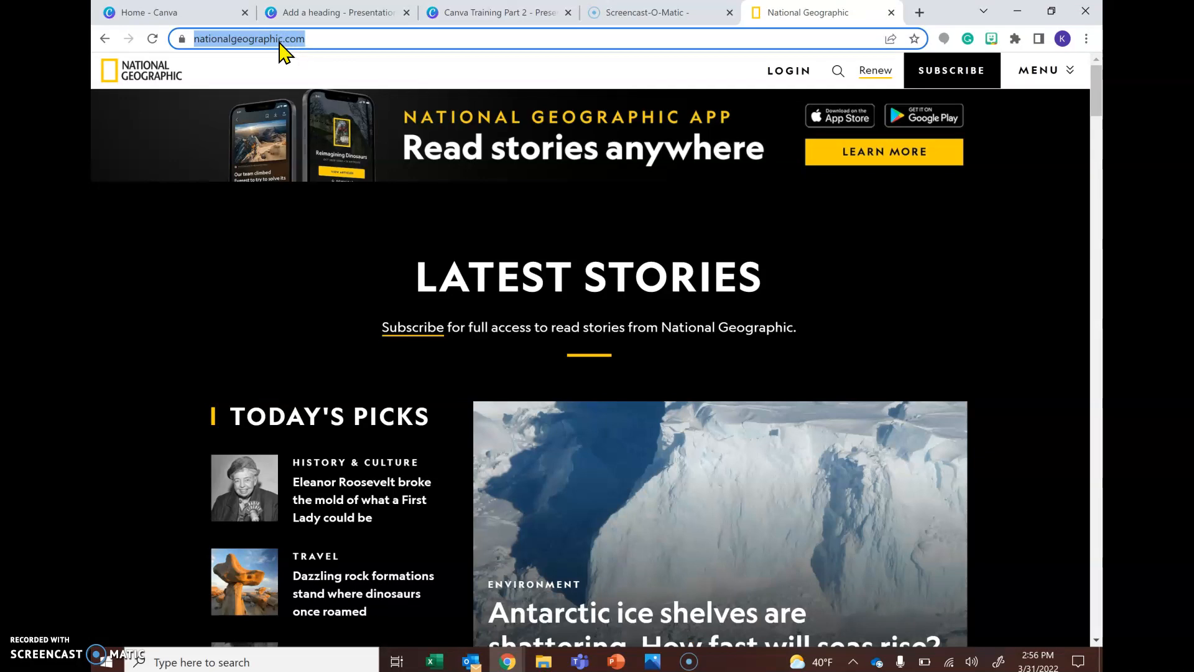
pyautogui.click(362, 14)
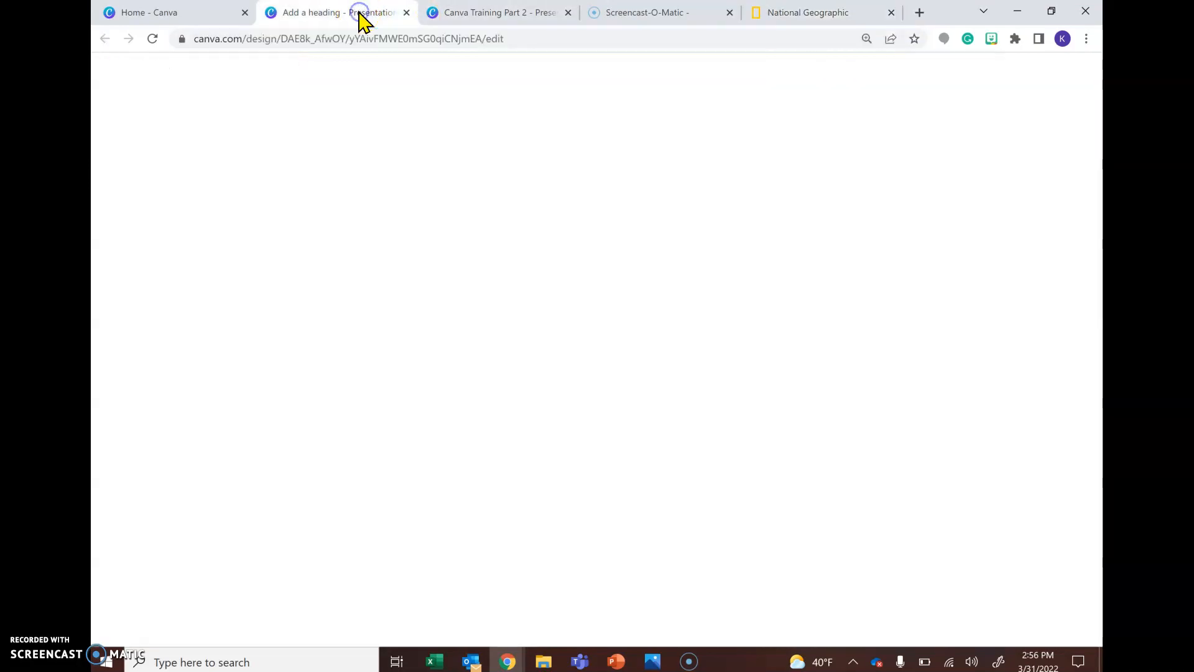
pyautogui.click(809, 326)
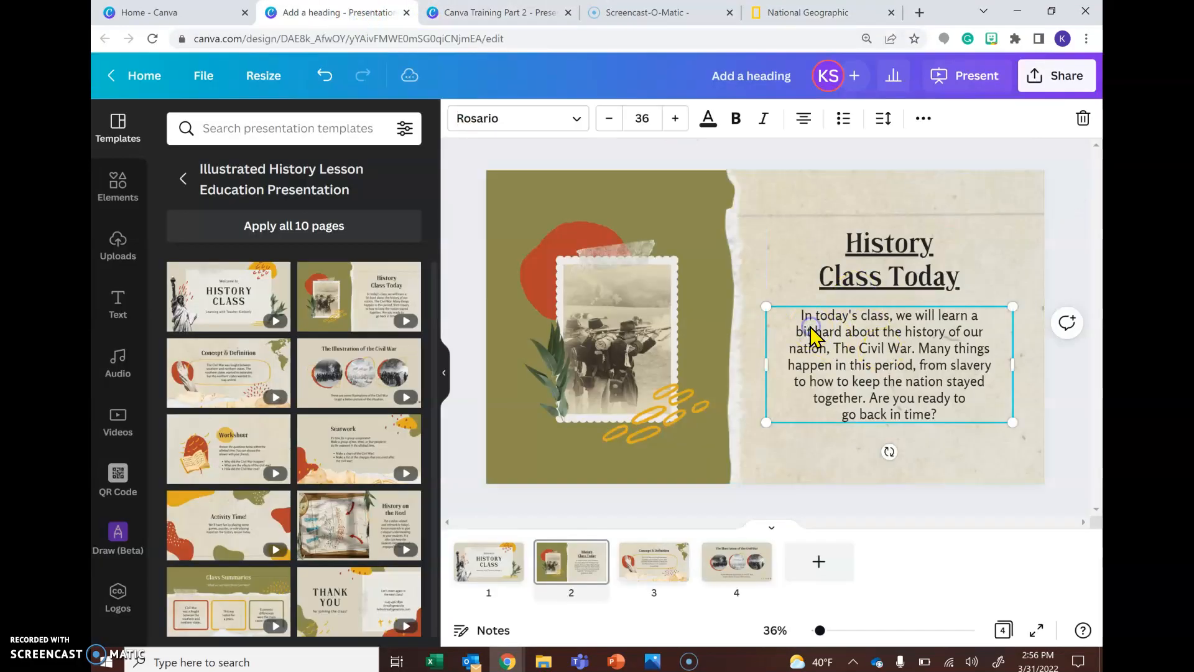
pyautogui.doubleClick(864, 354)
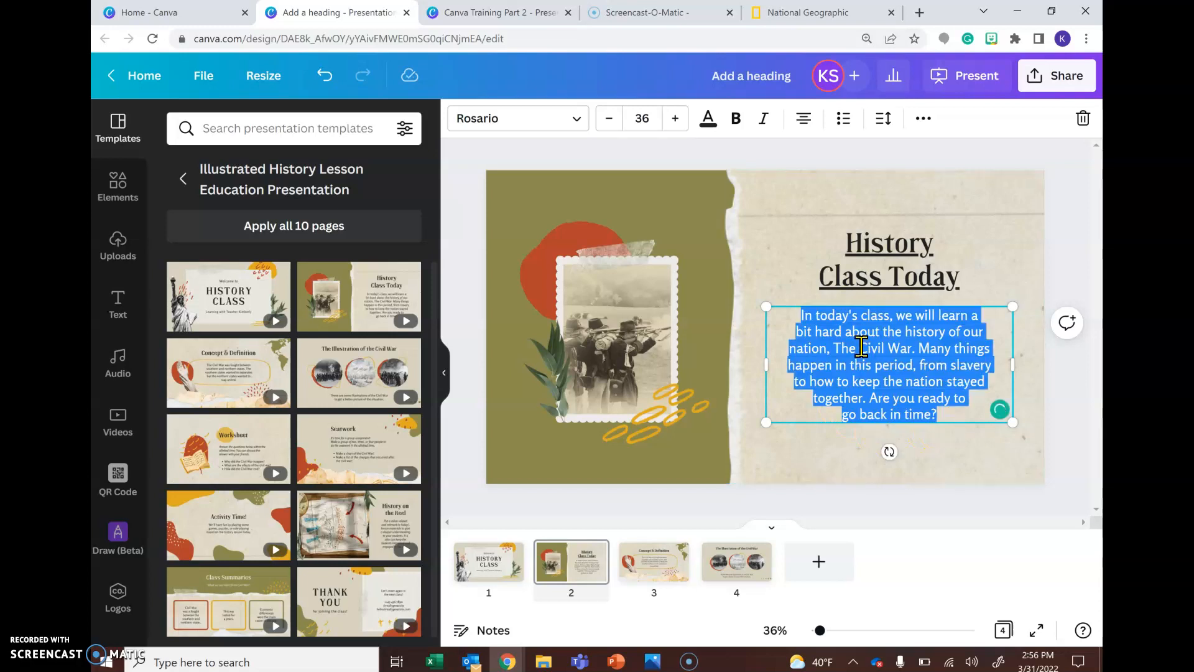
pyautogui.click(862, 347)
pyautogui.moveTo(860, 347); pyautogui.dragTo(912, 348)
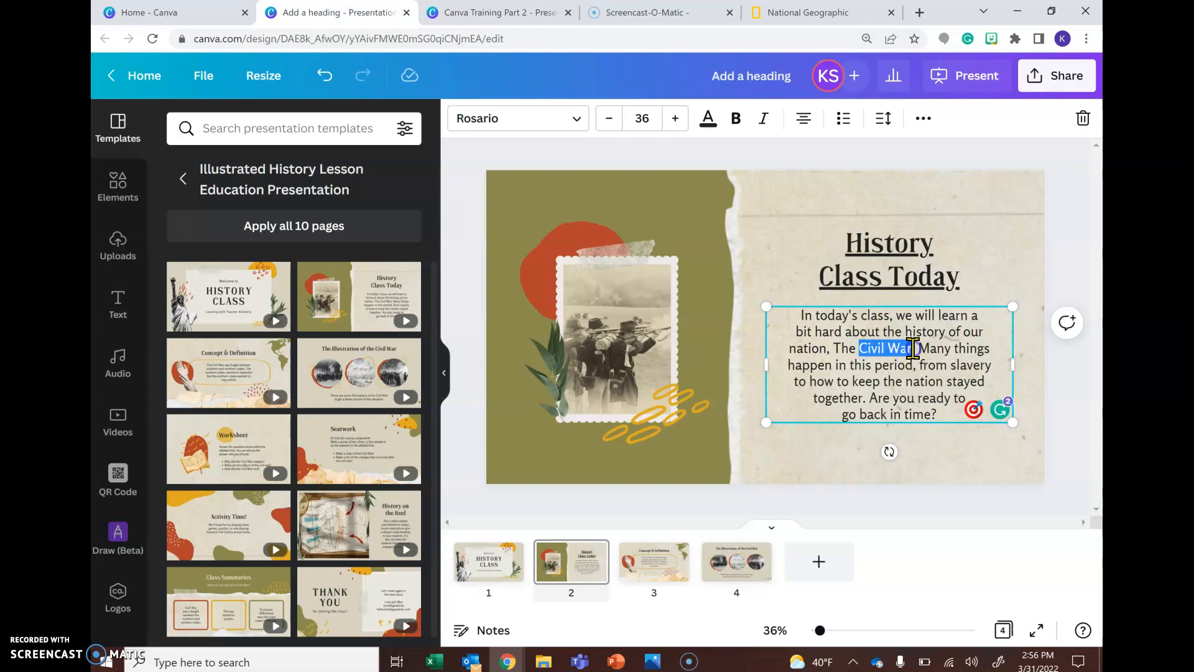
pyautogui.click(924, 120)
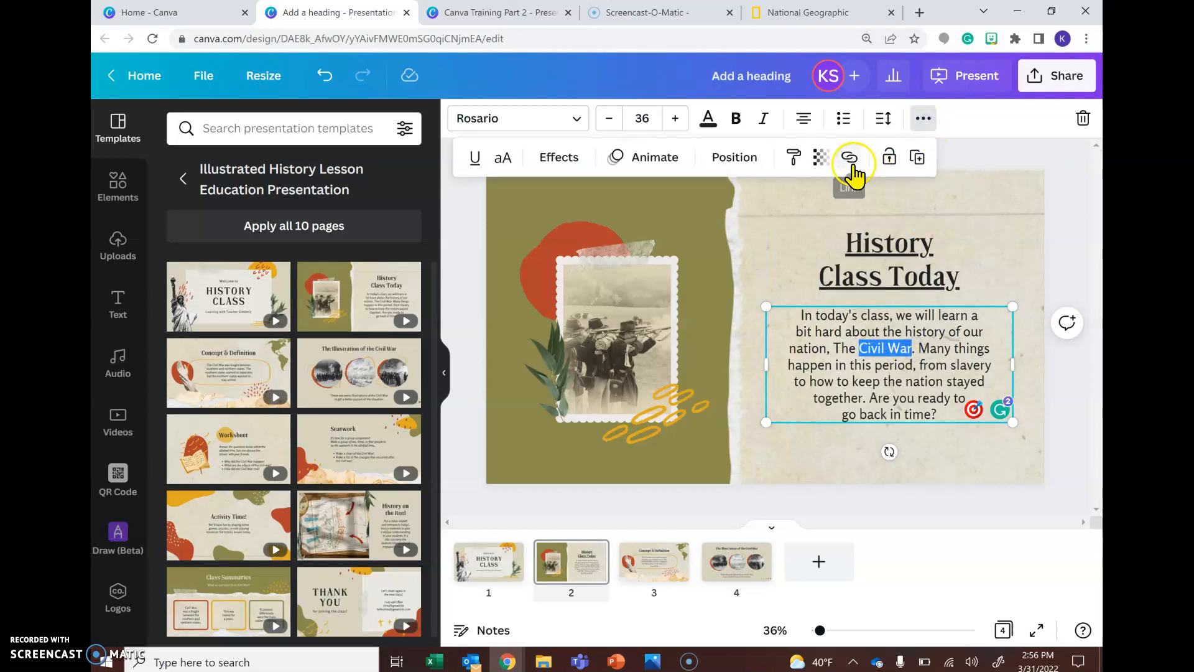
pyautogui.click(851, 160)
pyautogui.hotkey('ctrl', 'v')
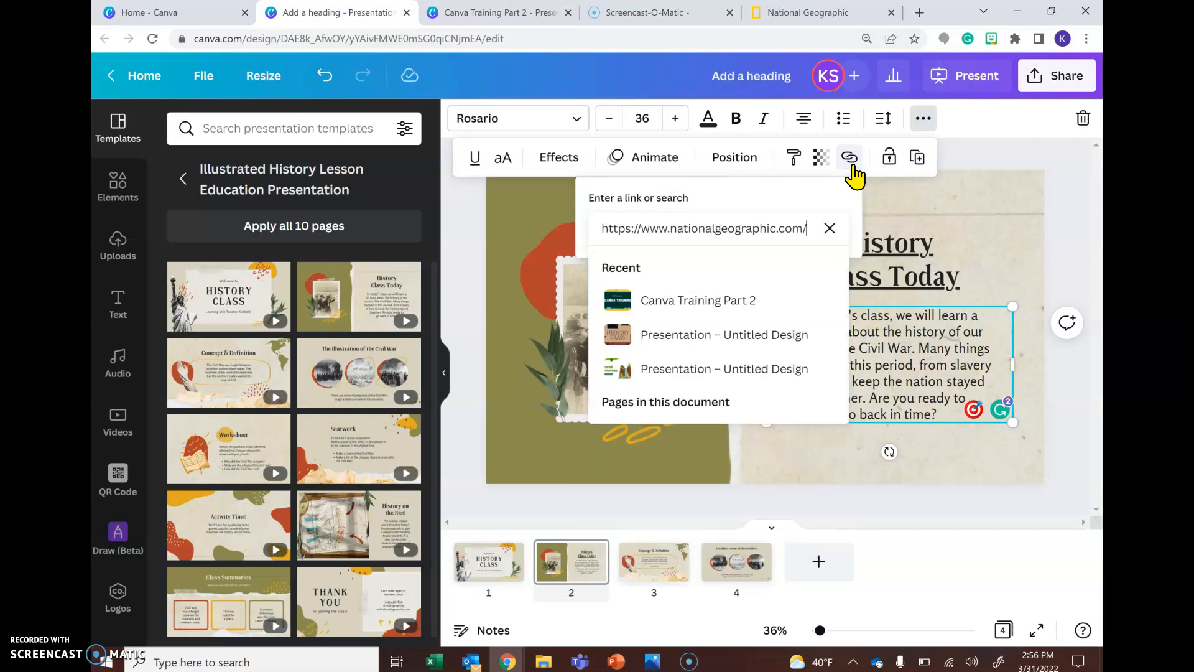
pyautogui.press('Return')
# - Present page 2 full screen, follow the "Civil War" link, then return to the history presentation and exit full screen
pyautogui.click(978, 74)
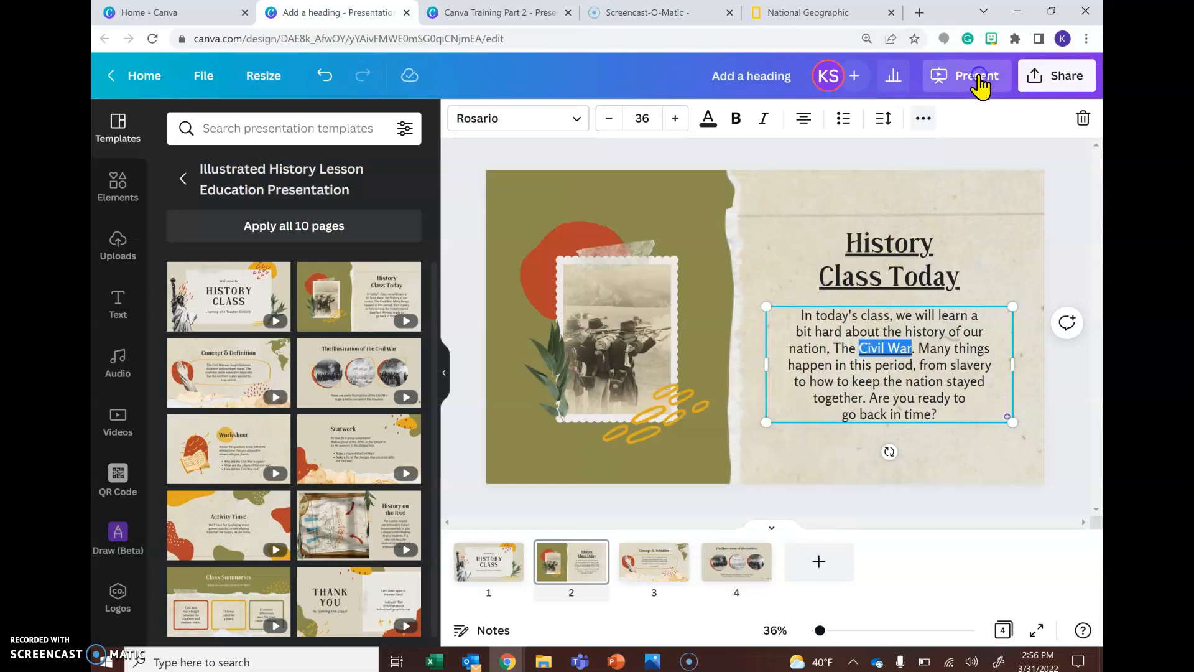
pyautogui.click(874, 231)
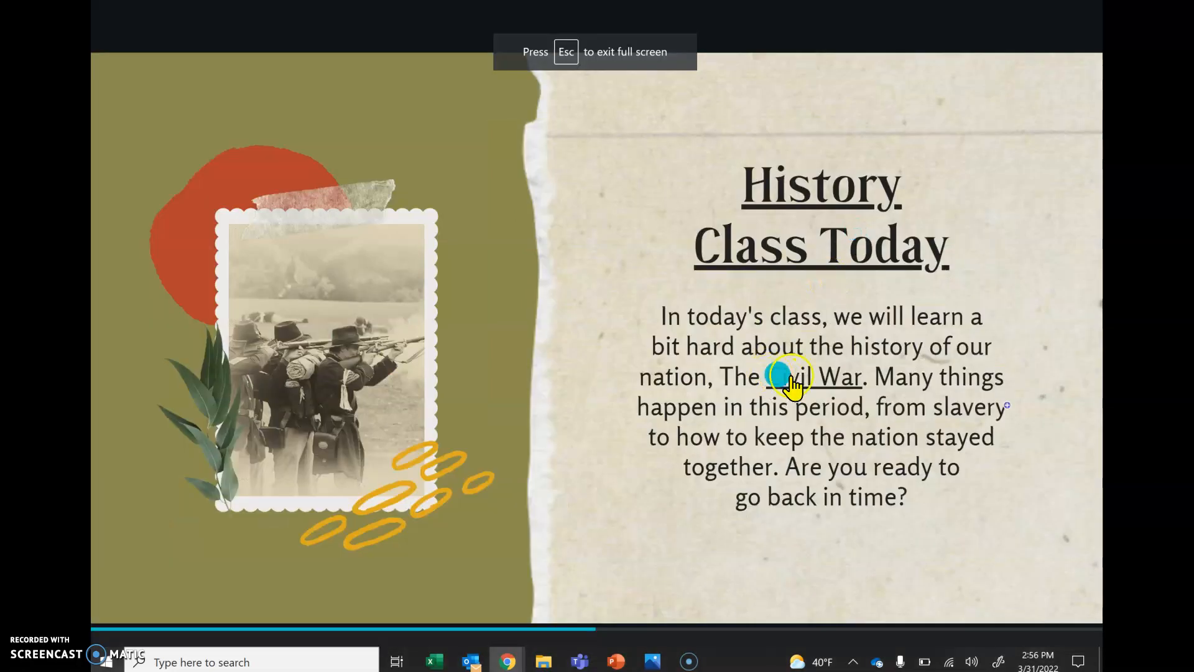
pyautogui.click(797, 375)
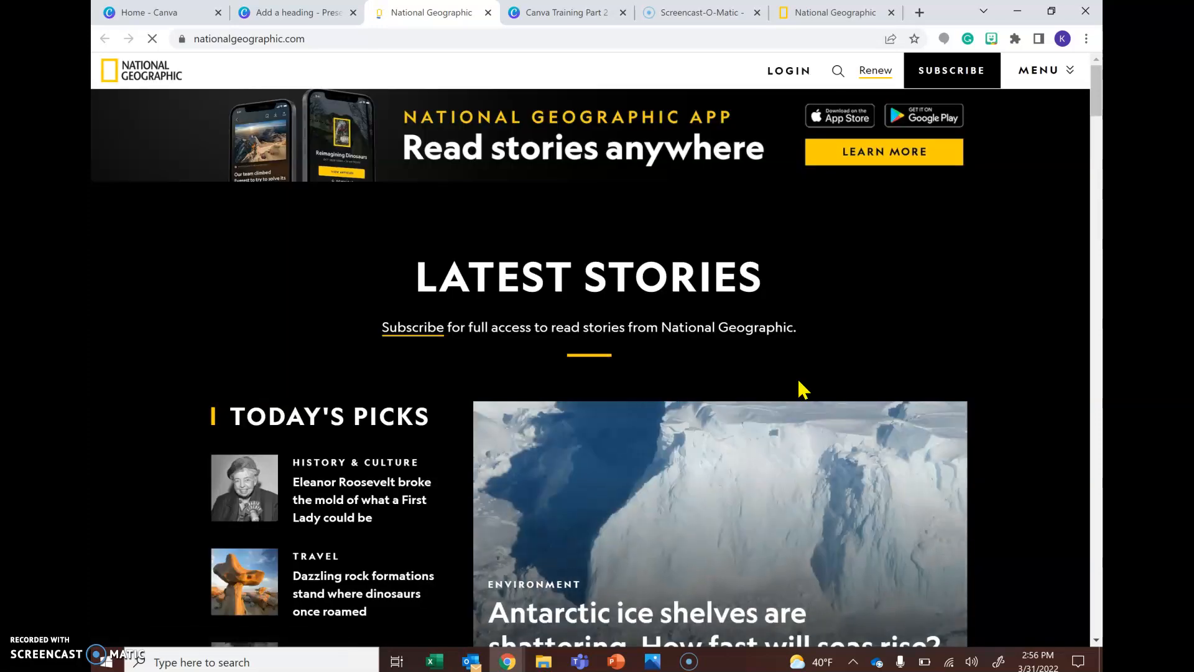
pyautogui.click(322, 14)
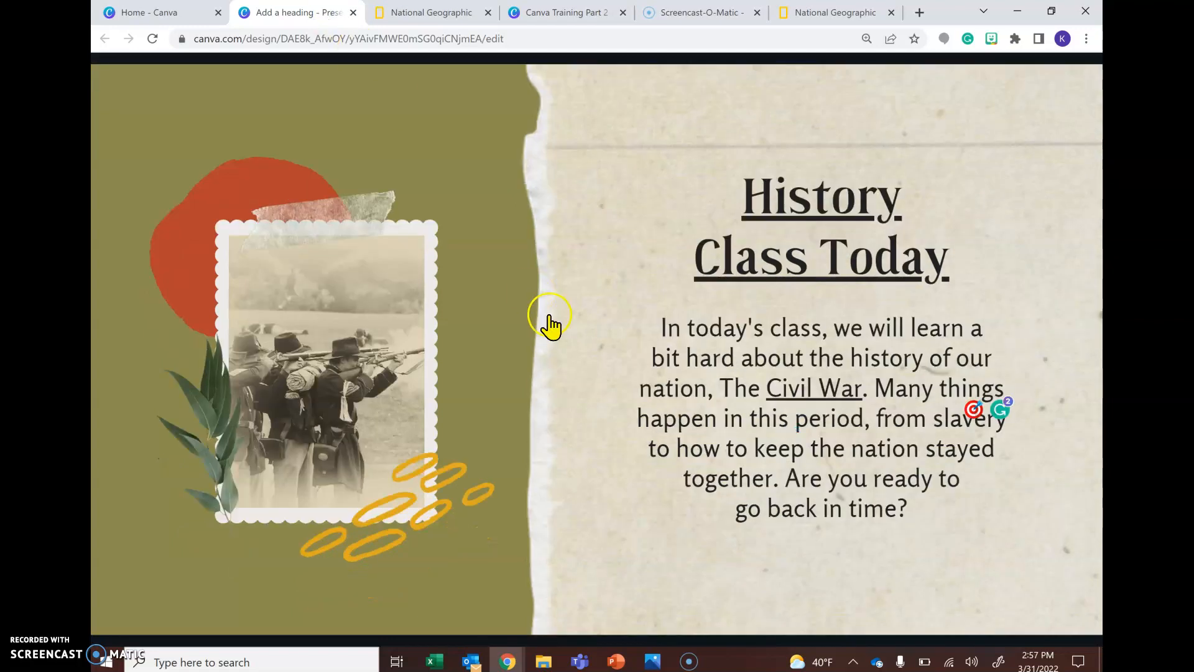
pyautogui.press('Escape')
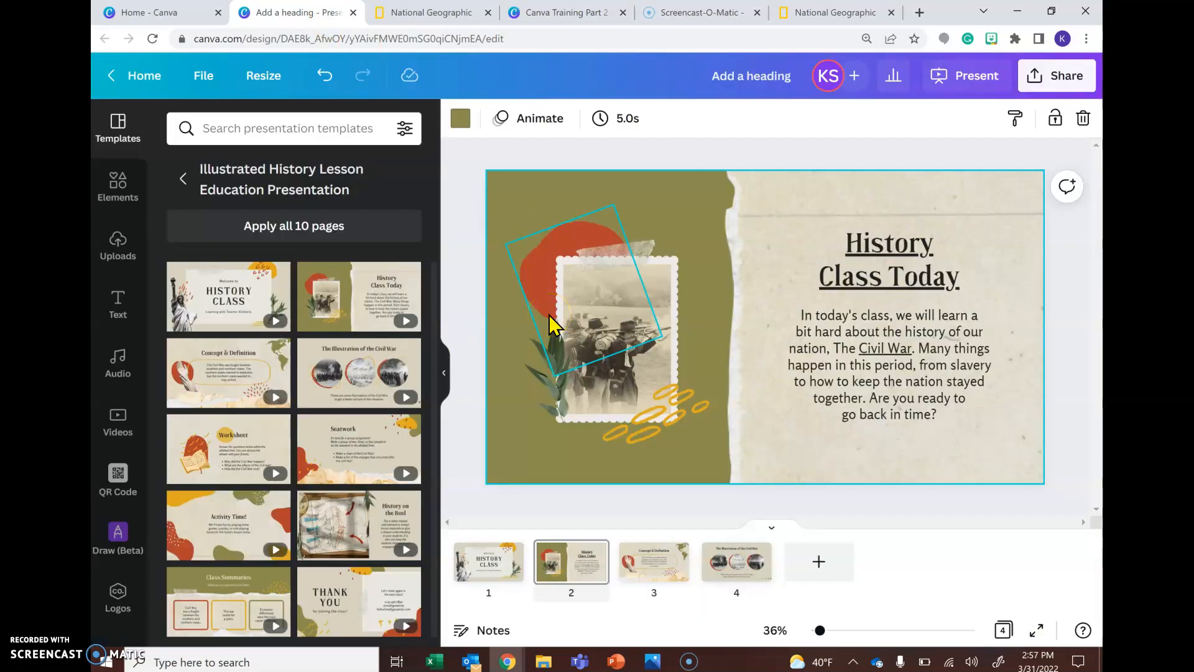